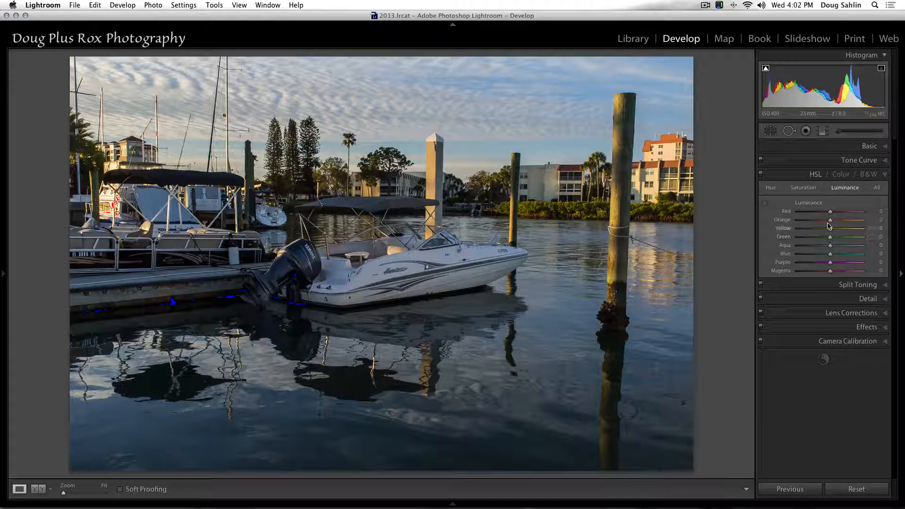
# Step: Try luminance shifts of -25 for Blue, +23 for Orange and -100 for Green, resetting the sliders to 0
pyautogui.moveTo(832, 256)
pyautogui.mouseDown()
pyautogui.moveTo(849, 256)
pyautogui.moveTo(823, 257)
pyautogui.mouseUp()
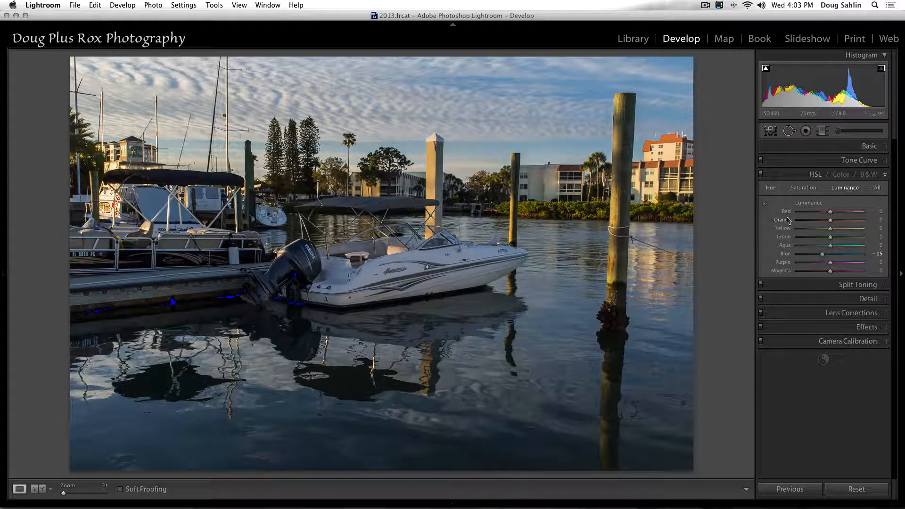
pyautogui.moveTo(831, 221)
pyautogui.mouseDown()
pyautogui.moveTo(816, 224)
pyautogui.moveTo(841, 225)
pyautogui.mouseUp()
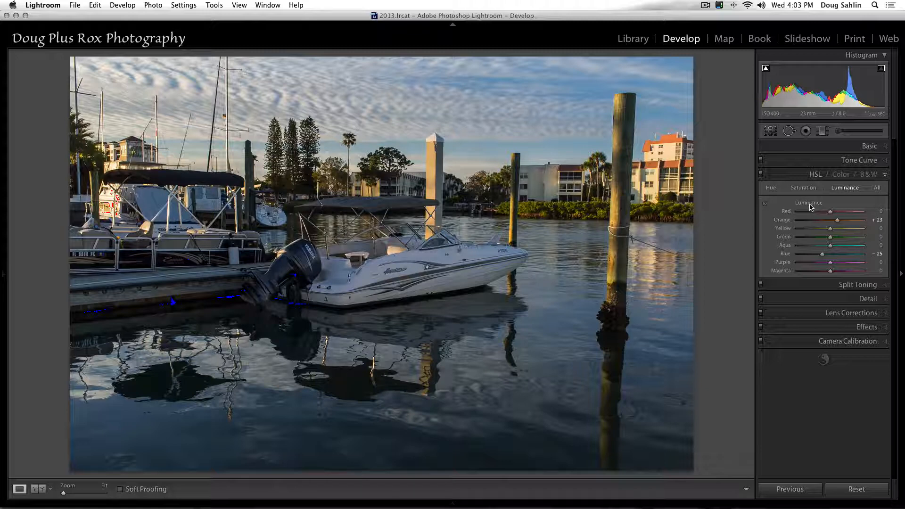
pyautogui.doubleClick(810, 206)
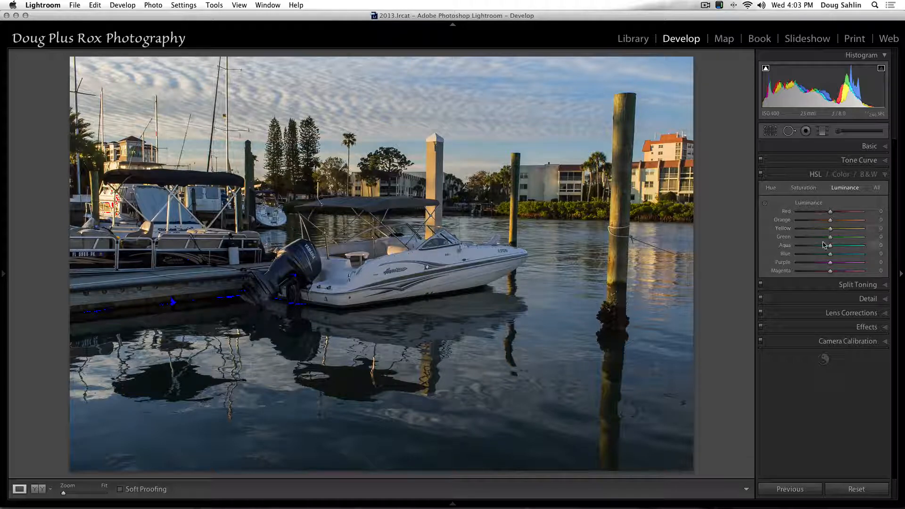
pyautogui.moveTo(830, 239); pyautogui.dragTo(788, 245)
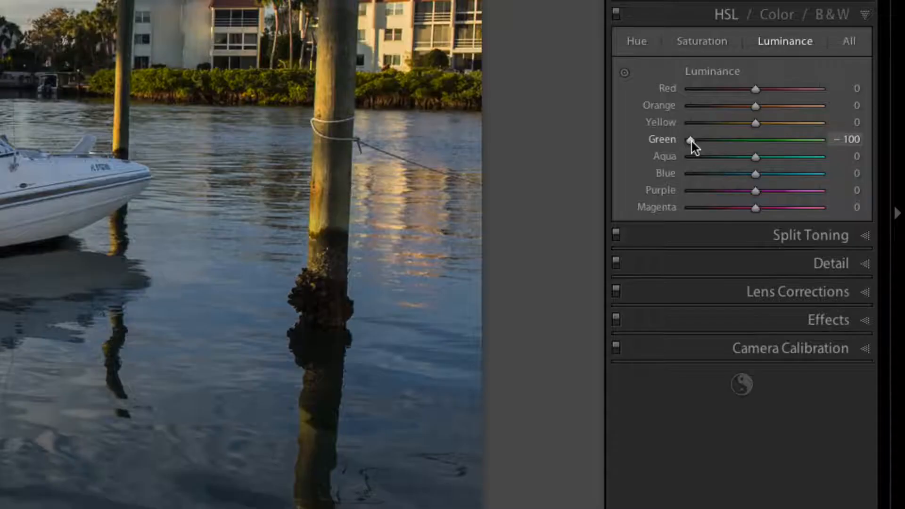
pyautogui.doubleClick(692, 142)
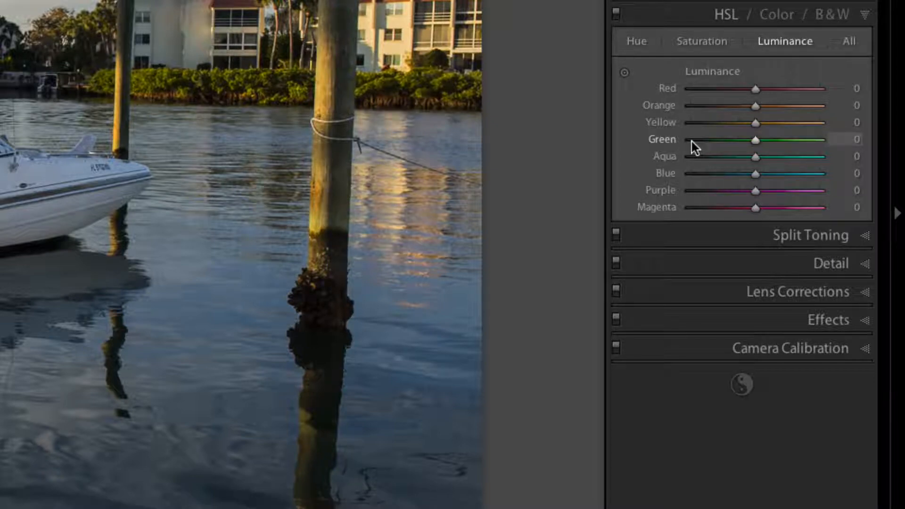
# Step: Darken the blue sky with targeted luminance adjustment, bringing Aqua to -10 and Blue to -38
pyautogui.click(626, 75)
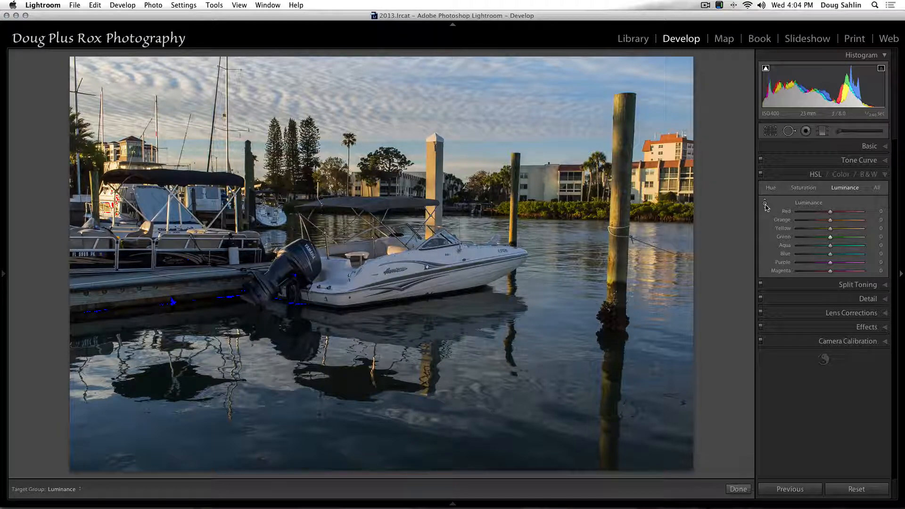
pyautogui.click(766, 204)
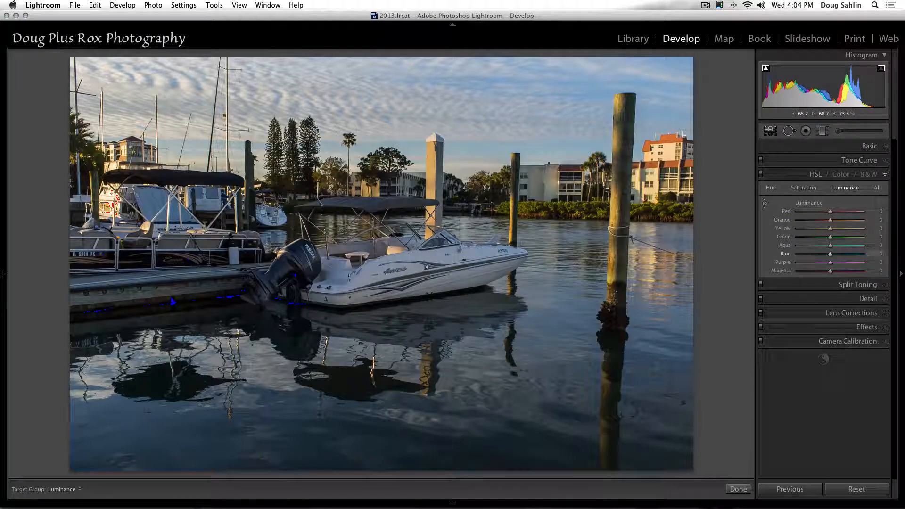
pyautogui.moveTo(495, 89); pyautogui.dragTo(491, 147)
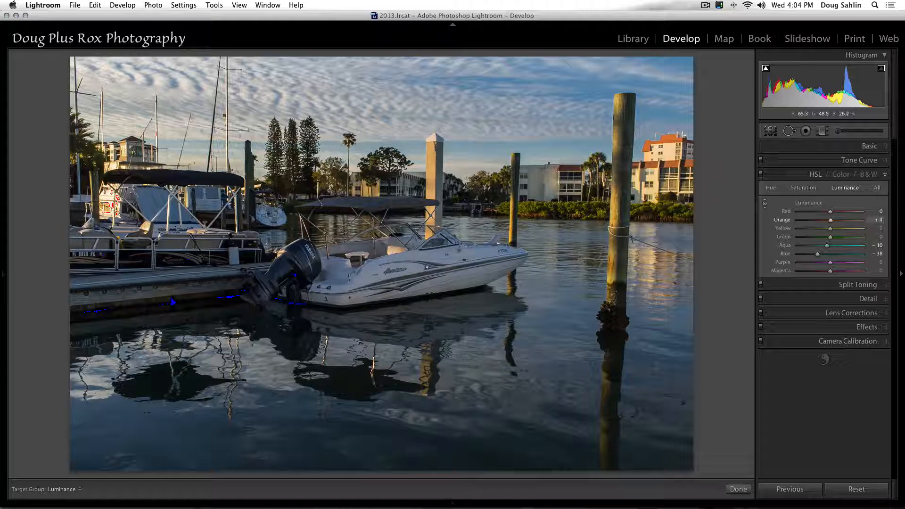
# Step: Brighten the orange building and wooden piling with targeted luminance adjustment, leaving Red at +2 and resetting Yellow and Orange to 0
pyautogui.moveTo(662, 153)
pyautogui.mouseDown()
pyautogui.moveTo(662, 127)
pyautogui.moveTo(669, 151)
pyautogui.mouseUp()
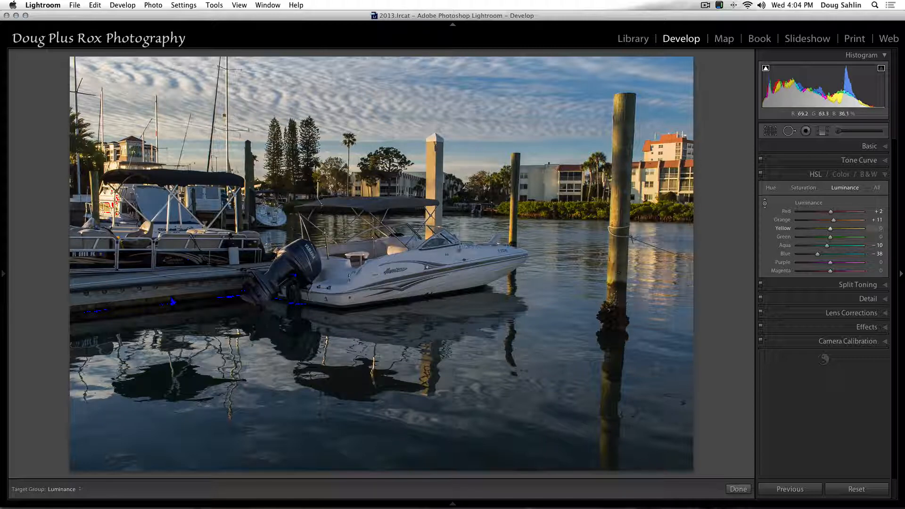
pyautogui.moveTo(619, 255)
pyautogui.mouseDown()
pyautogui.moveTo(619, 269)
pyautogui.moveTo(618, 247)
pyautogui.mouseUp()
pyautogui.doubleClick(831, 230)
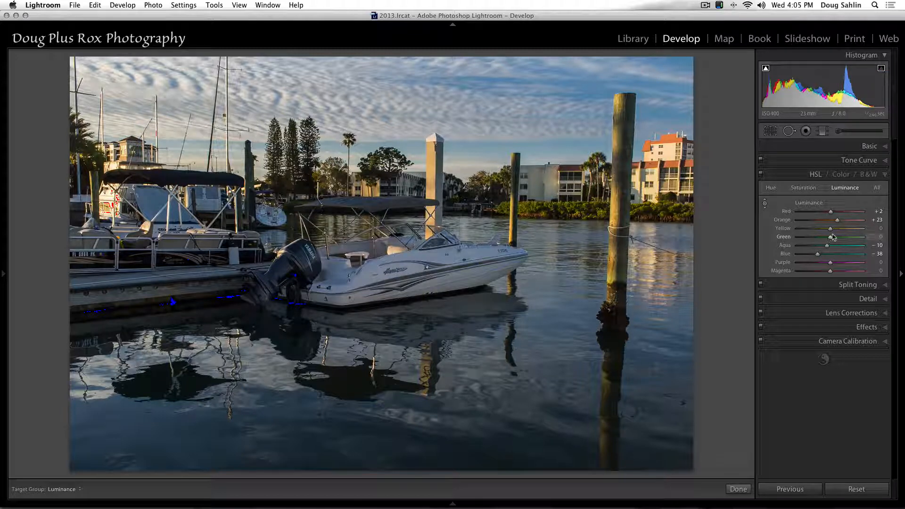
pyautogui.doubleClick(838, 221)
# Step: Switch to saturation with targeted adjustment off and set Blue to +12 after trying +38
pyautogui.click(804, 189)
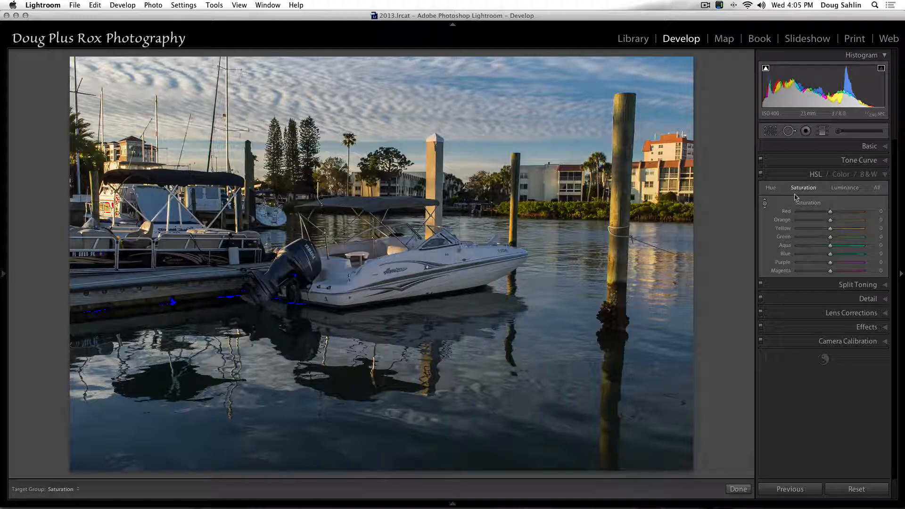
pyautogui.click(765, 204)
pyautogui.click(765, 204)
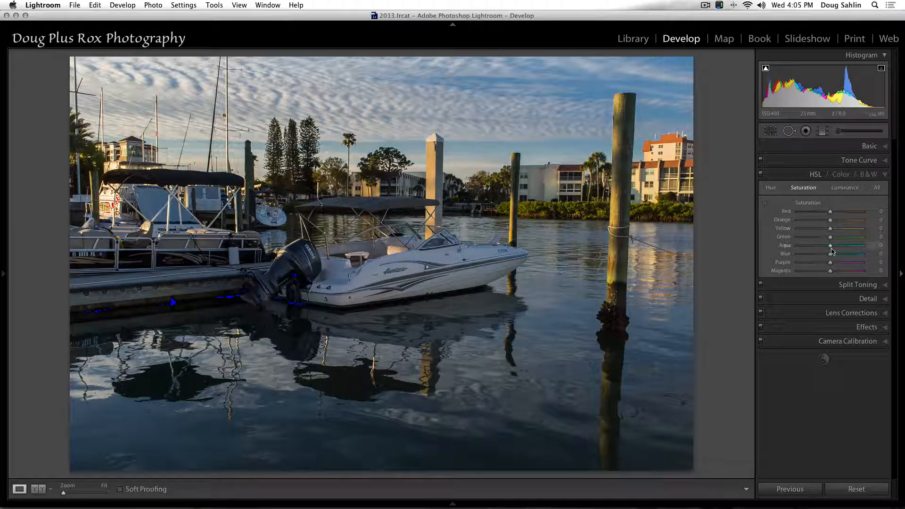
pyautogui.moveTo(831, 255); pyautogui.dragTo(843, 256)
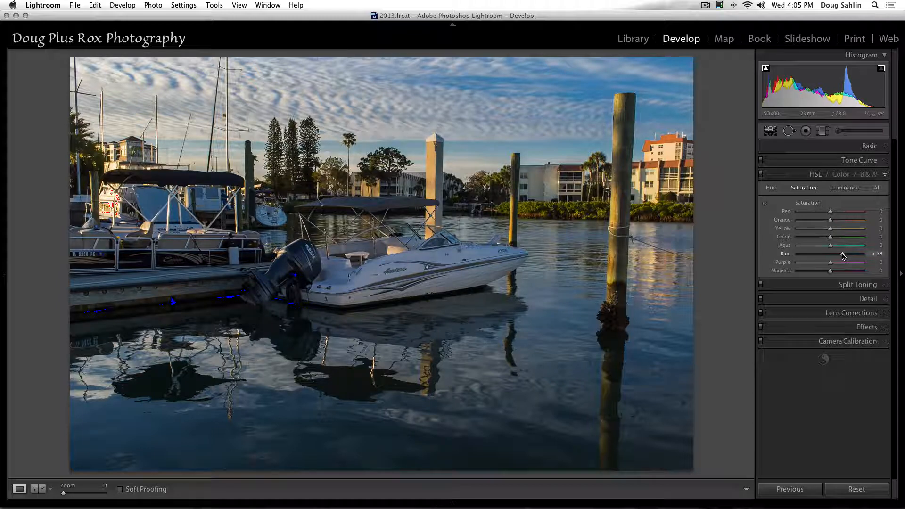
pyautogui.moveTo(844, 256); pyautogui.dragTo(835, 257)
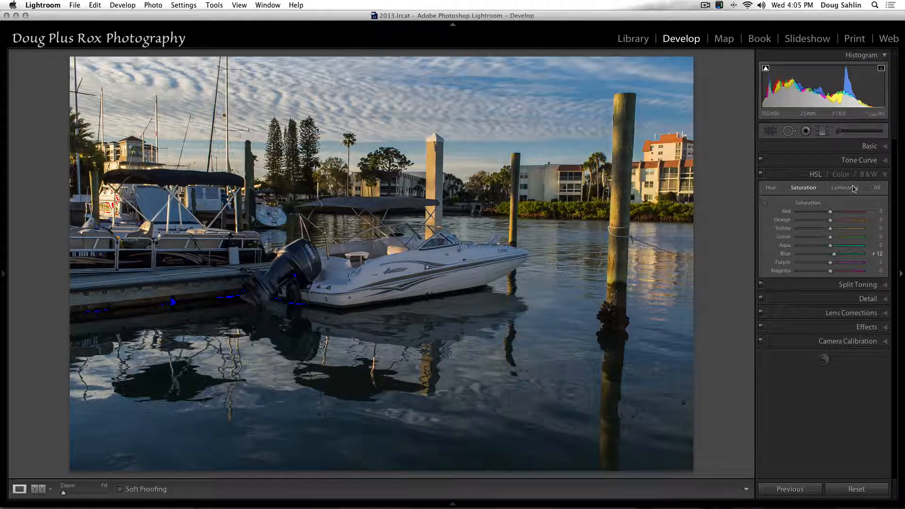
pyautogui.click(870, 174)
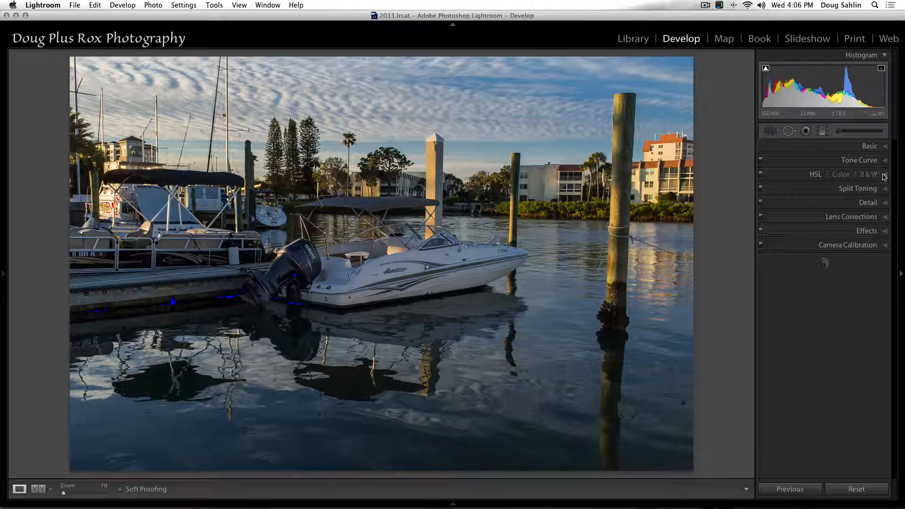
pyautogui.click(885, 176)
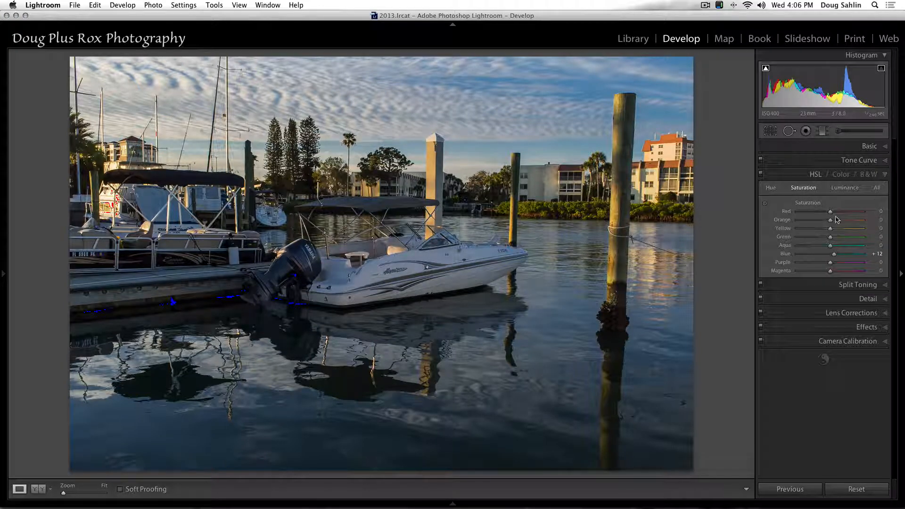
# Step: Use targeted saturation adjustment on the sky, trying Blue at -37 and raising it to +24 with Aqua at +1
pyautogui.click(765, 205)
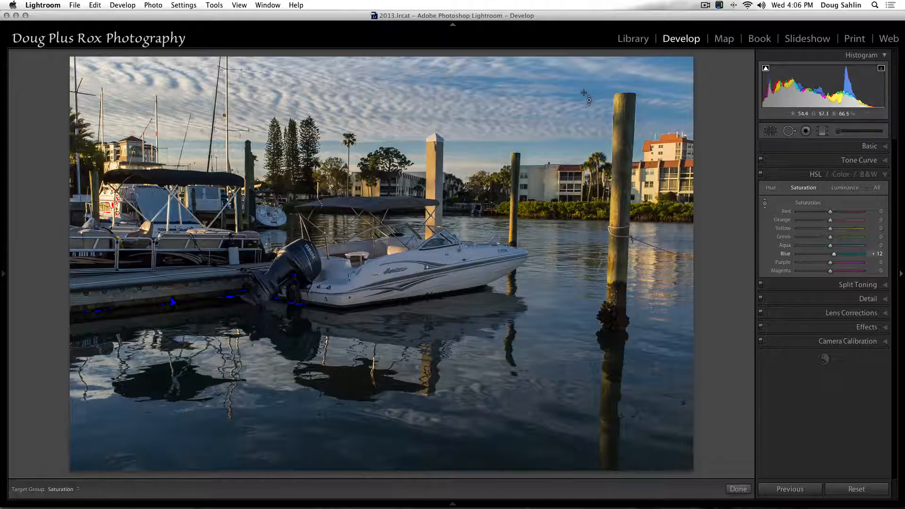
pyautogui.moveTo(589, 93); pyautogui.dragTo(590, 124)
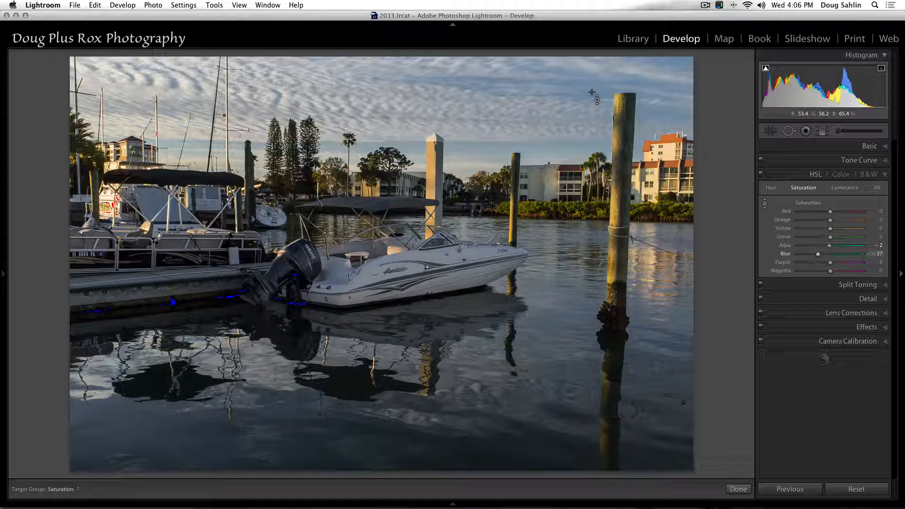
pyautogui.moveTo(591, 92); pyautogui.dragTo(592, 65)
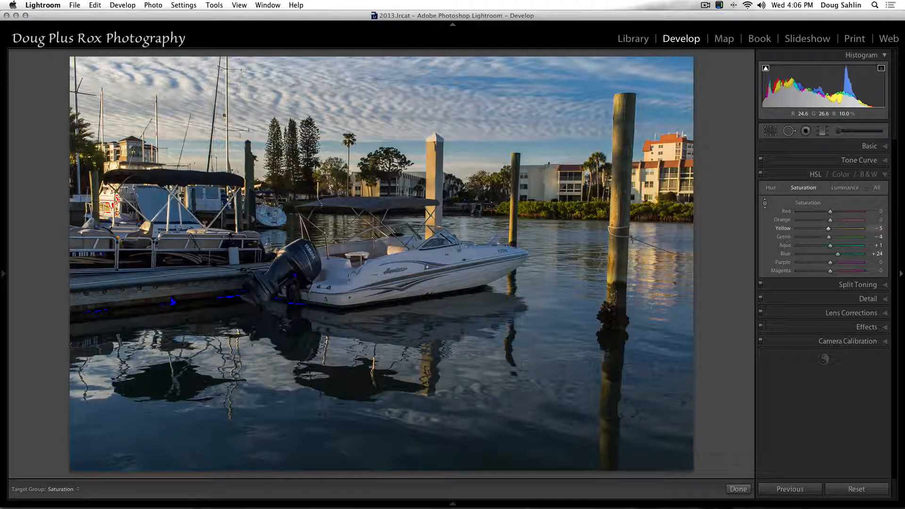
# Step: Desaturate the shoreline greenery by targeted adjustment to Yellow -57 and Green -36, and compare it with the previous history state
pyautogui.moveTo(563, 211); pyautogui.dragTo(571, 205)
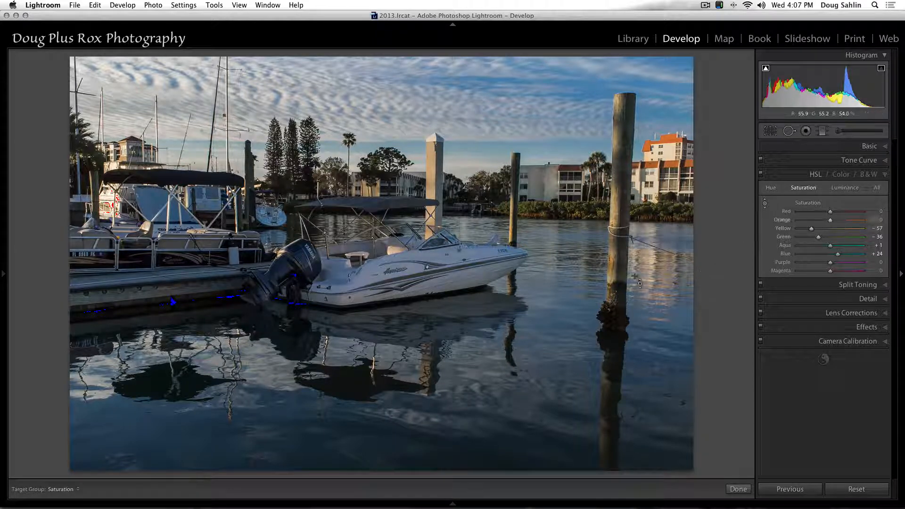
pyautogui.moveTo(2, 267)
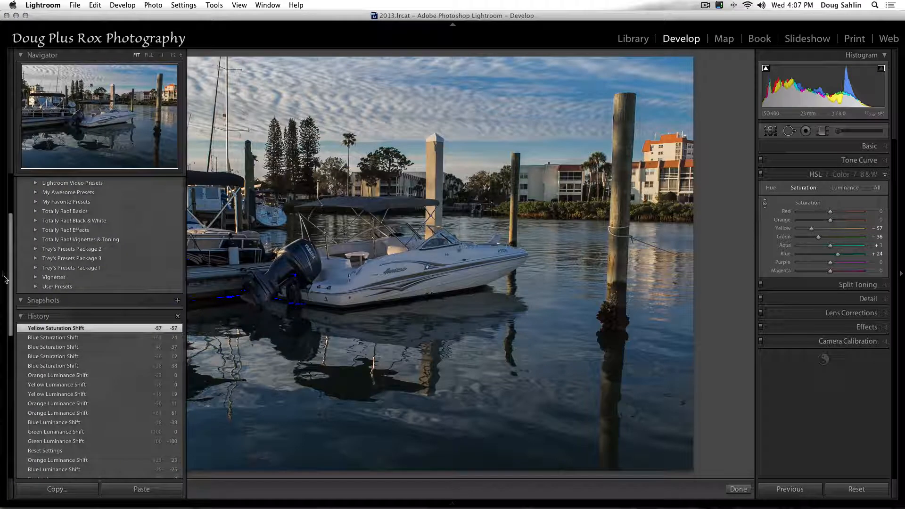
pyautogui.click(46, 339)
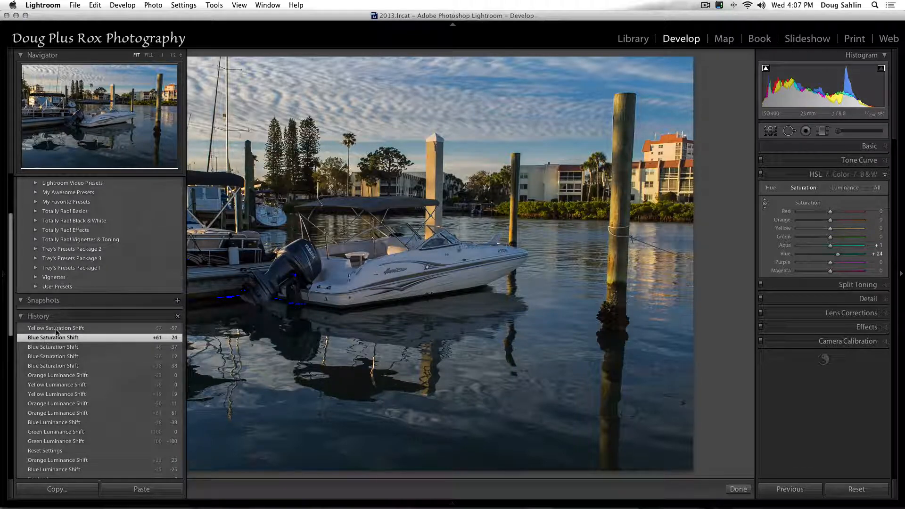
pyautogui.click(56, 332)
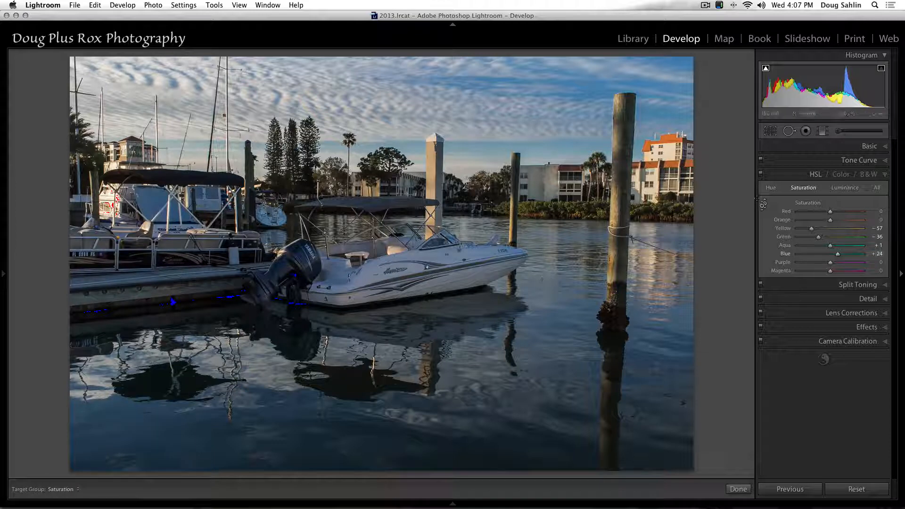
# Step: Try shifting the Blue hue and the orange building's hue, restore the hues to 0 and exit targeted adjustment
pyautogui.click(771, 188)
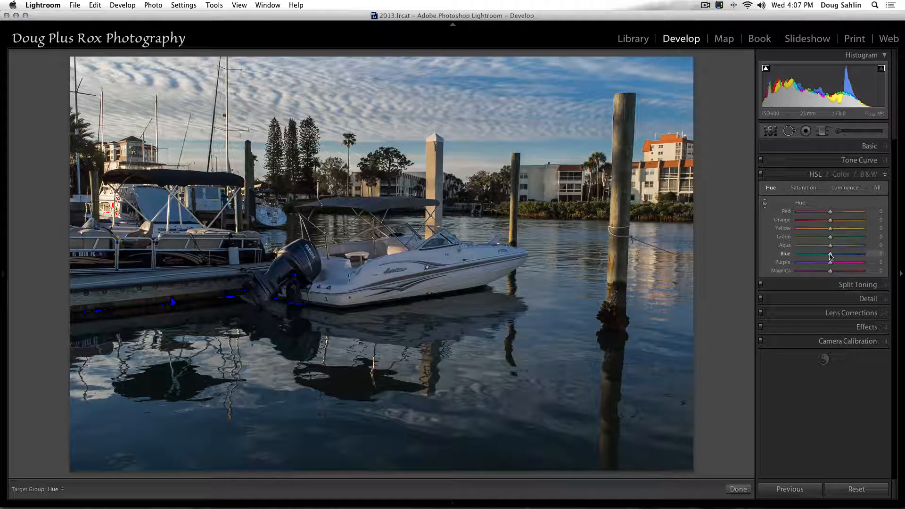
pyautogui.moveTo(831, 257)
pyautogui.mouseDown()
pyautogui.moveTo(824, 256)
pyautogui.moveTo(858, 254)
pyautogui.moveTo(836, 256)
pyautogui.mouseUp()
pyautogui.doubleClick(837, 255)
pyautogui.moveTo(670, 140)
pyautogui.mouseDown()
pyautogui.moveTo(669, 120)
pyautogui.moveTo(670, 151)
pyautogui.moveTo(670, 140)
pyautogui.mouseUp()
pyautogui.click(736, 489)
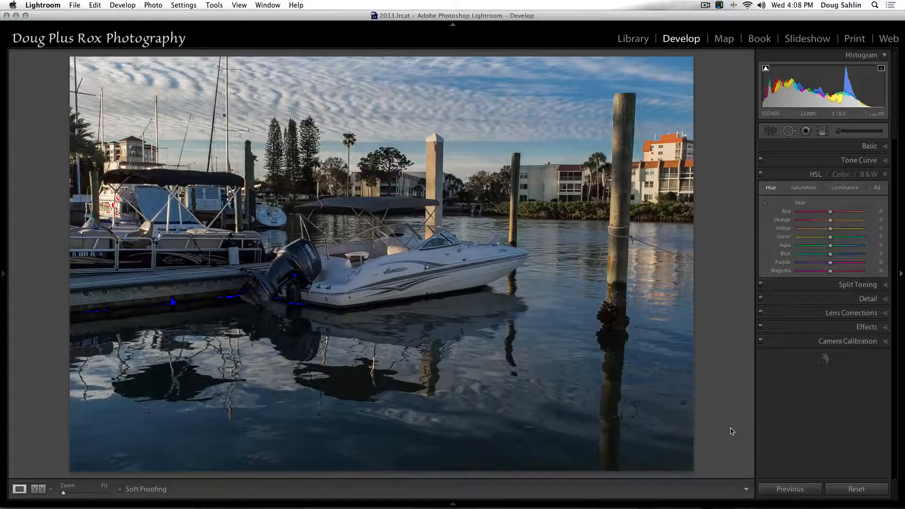
# Step: Review the combined per-color settings and the separate HSL luminance, saturation and hue values
pyautogui.click(840, 175)
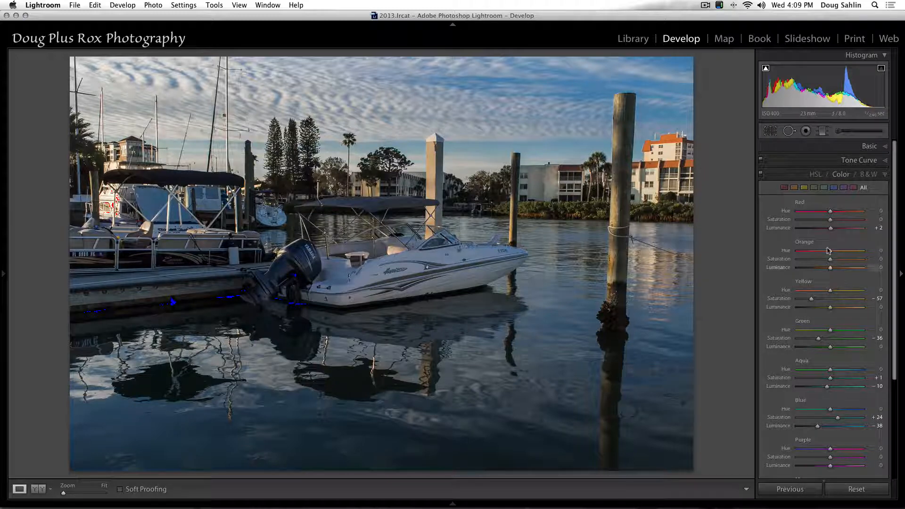
pyautogui.click(816, 174)
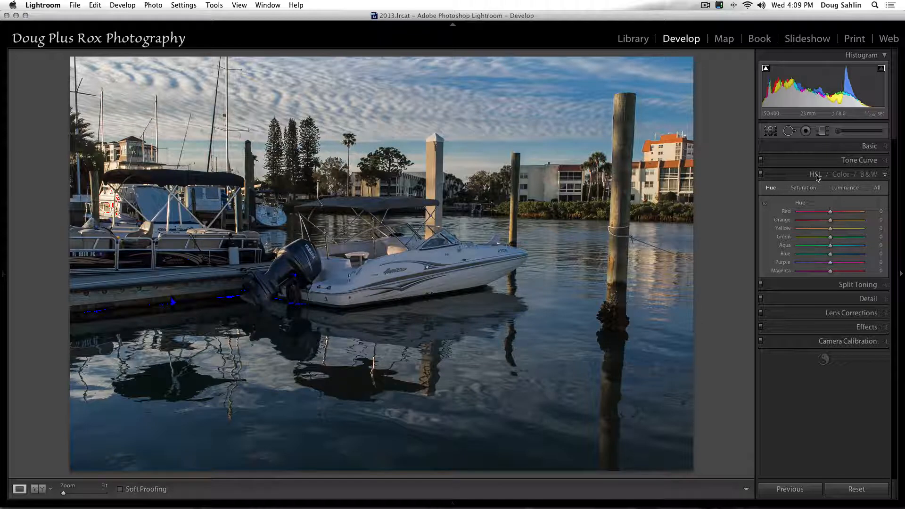
pyautogui.click(839, 189)
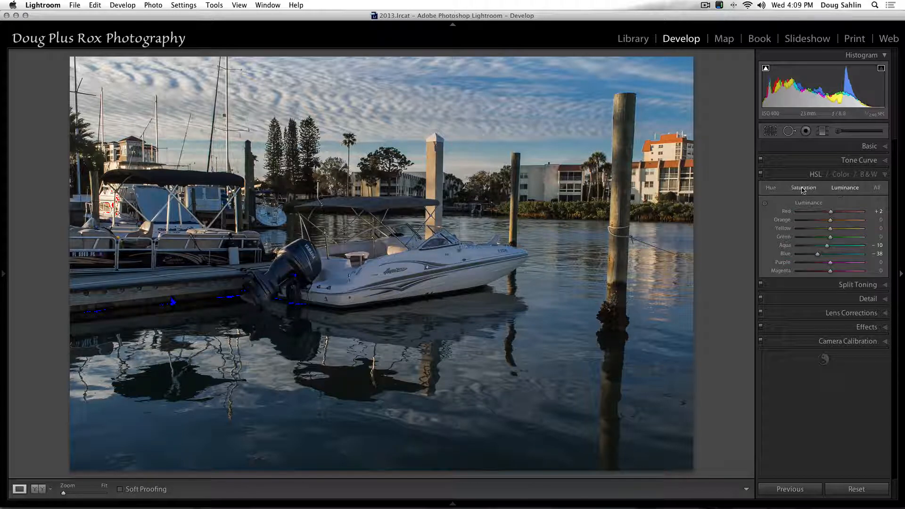
pyautogui.click(803, 189)
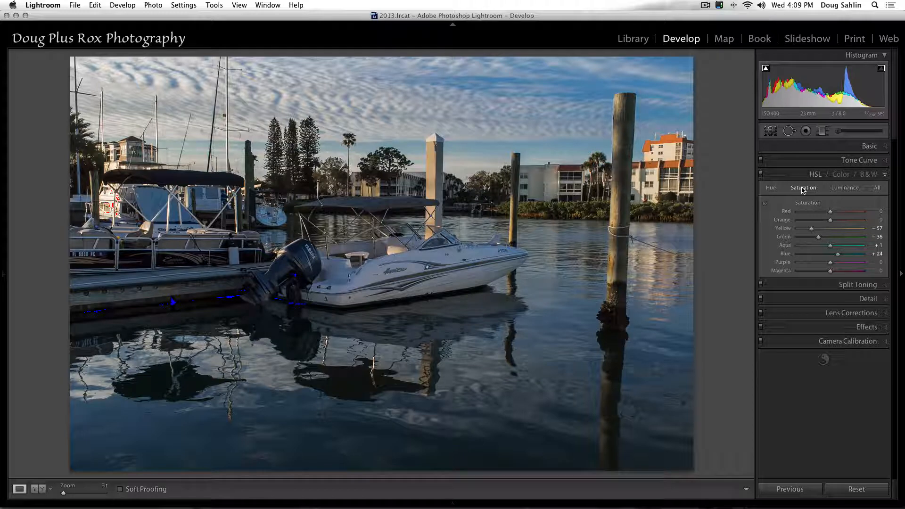
pyautogui.click(770, 188)
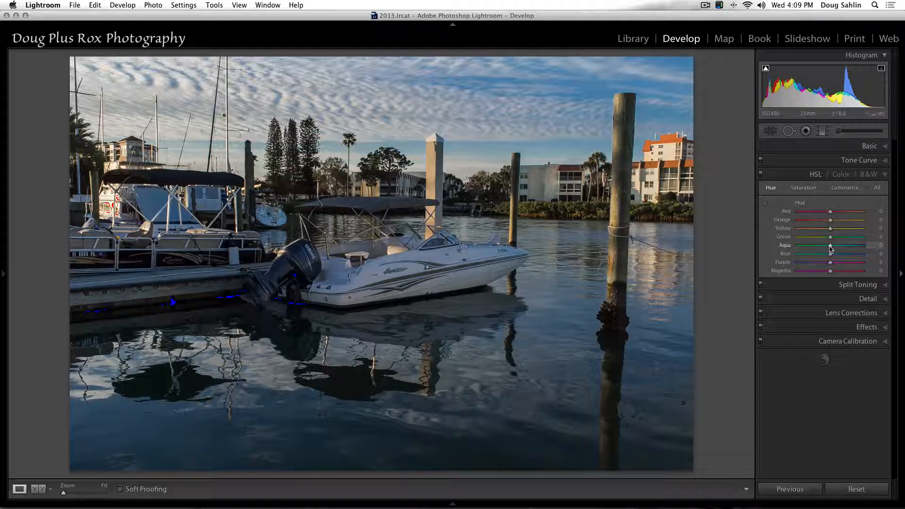
pyautogui.moveTo(831, 248)
pyautogui.mouseDown()
pyautogui.moveTo(794, 250)
pyautogui.moveTo(900, 244)
pyautogui.moveTo(822, 249)
pyautogui.moveTo(858, 248)
pyautogui.moveTo(831, 250)
pyautogui.mouseUp()
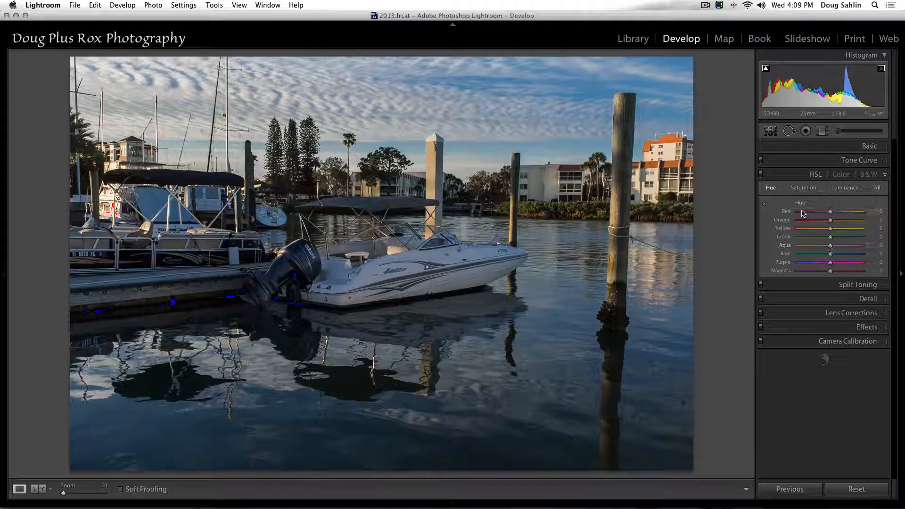